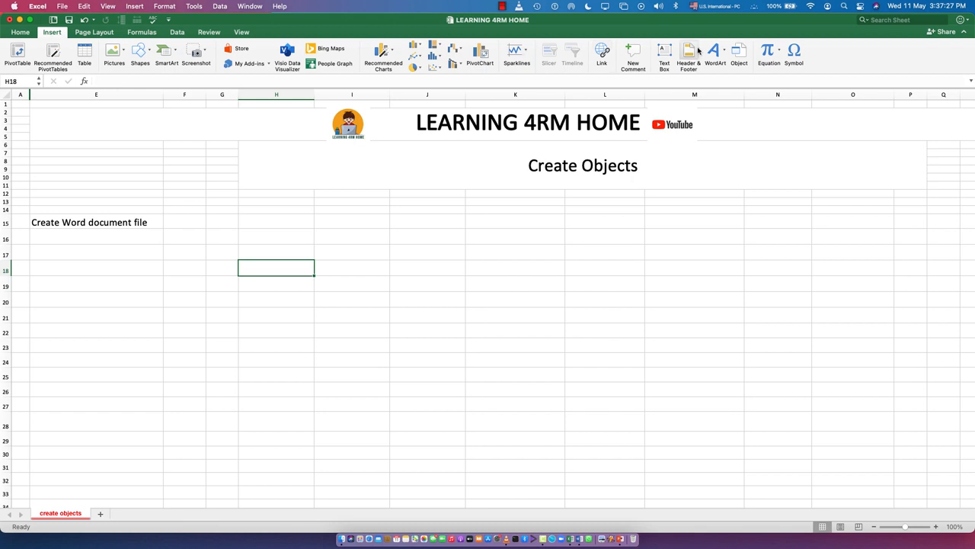
Step: Embed a new Microsoft Word Document object at cell H18, and reposition and widen its editing window
left_click(739, 54)
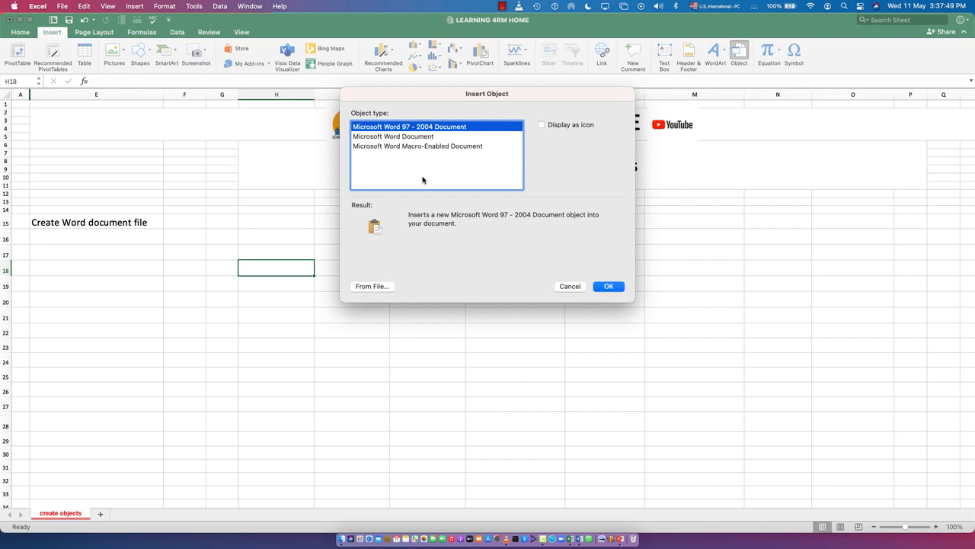
left_click(397, 138)
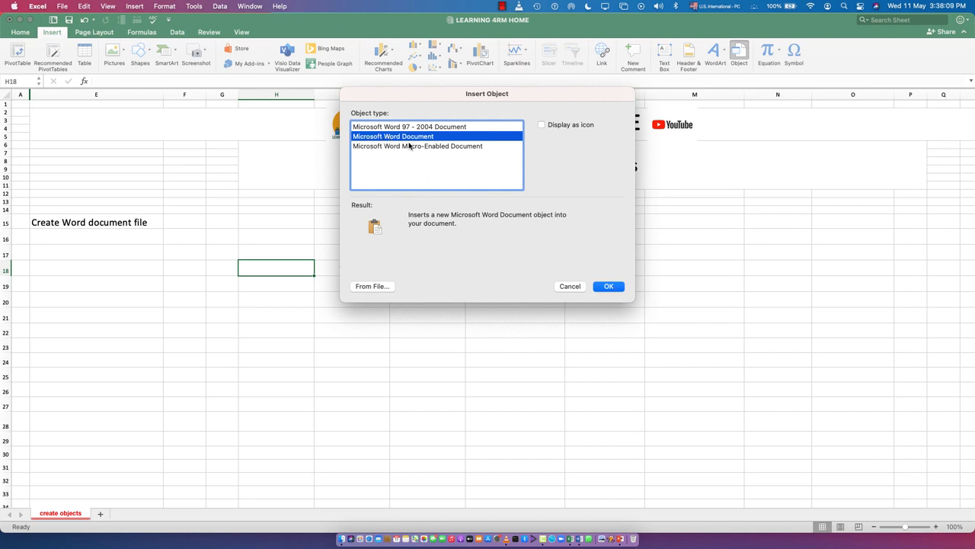
left_click(608, 287)
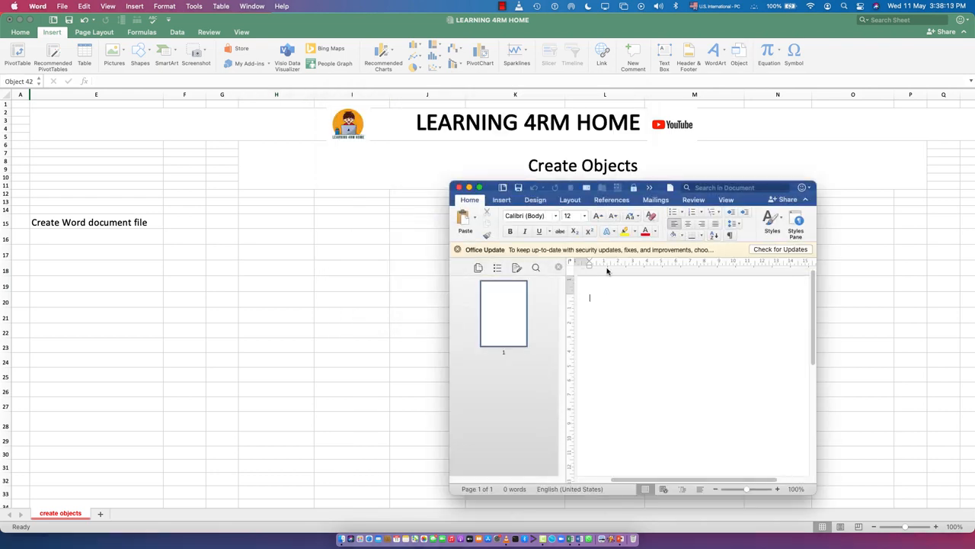
left_click_drag(747, 199, 573, 183)
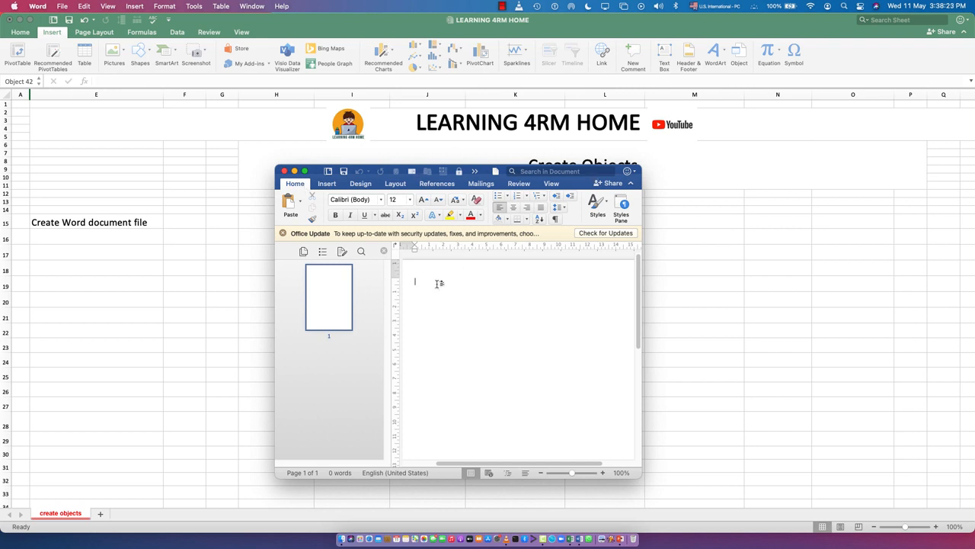
left_click_drag(639, 473, 881, 456)
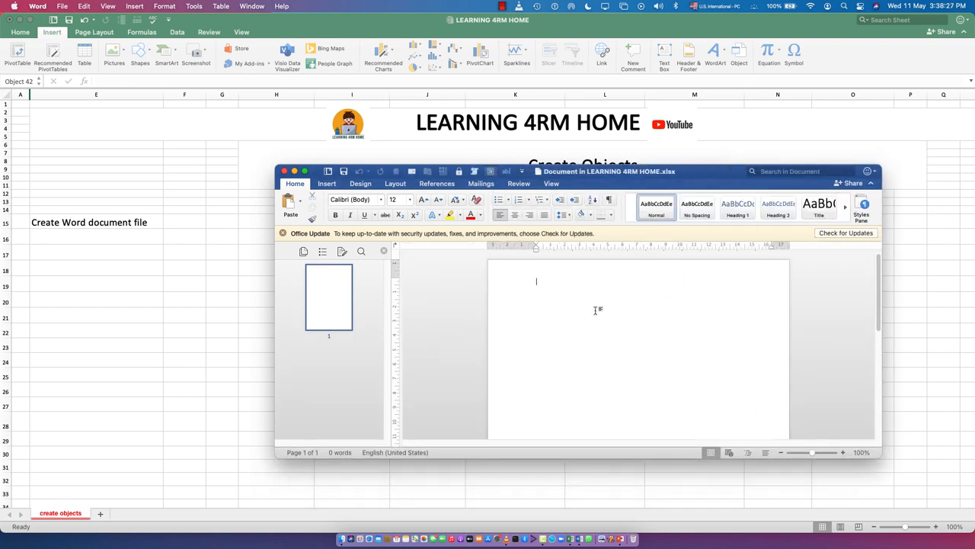
Step: Enter LEARNING 4RM HOME CHANNEL as the header text of the embedded document
double_click(563, 276)
type("Learin")
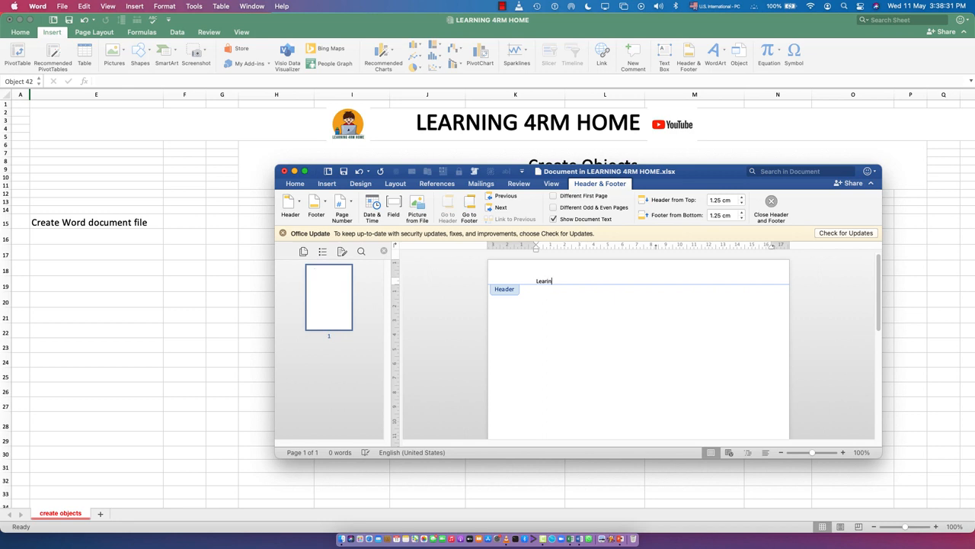
left_click(513, 279)
key("BackSpace")
type("LEARNING")
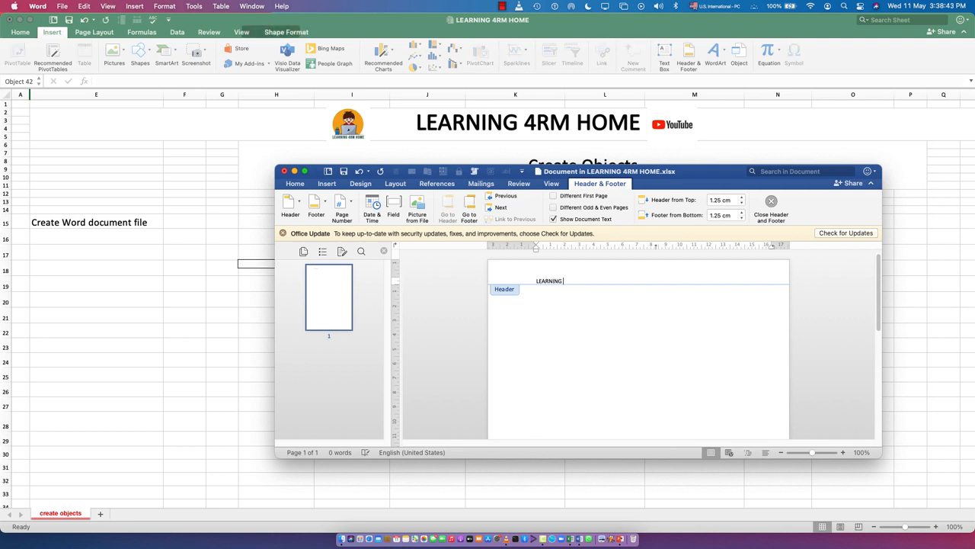
type(" 4RM HOME CHANNEL")
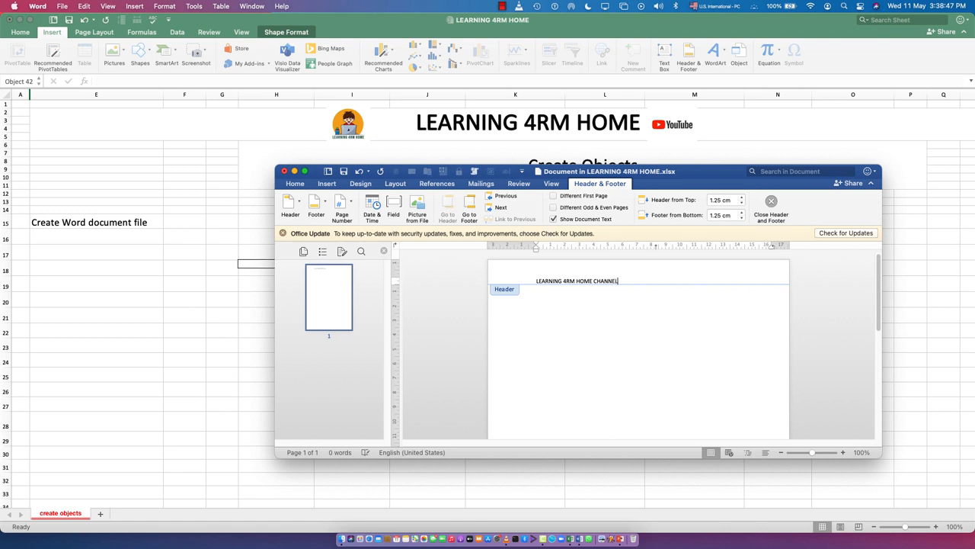
Step: Make the header text LEARNING 4RM HOME CHANNEL bold
left_click_drag(638, 276, 526, 276)
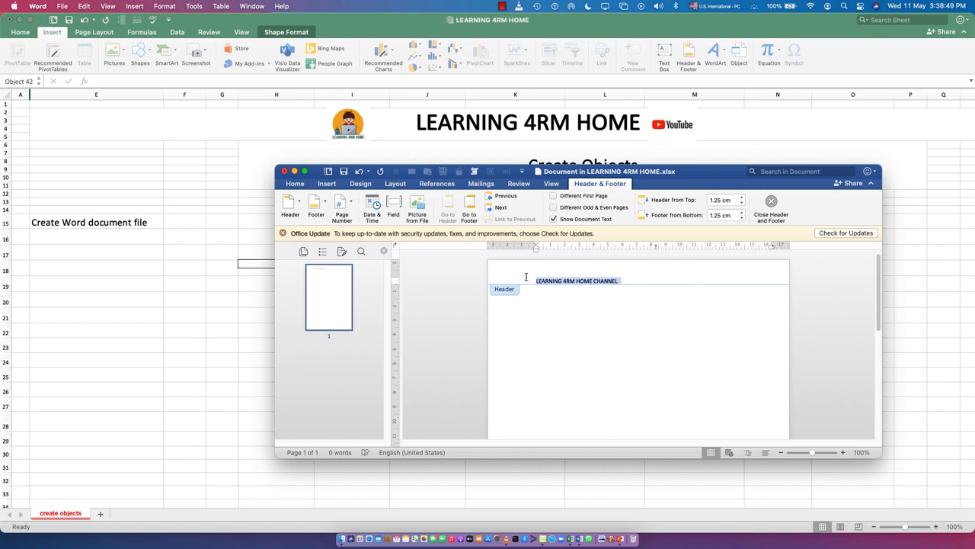
left_click(298, 185)
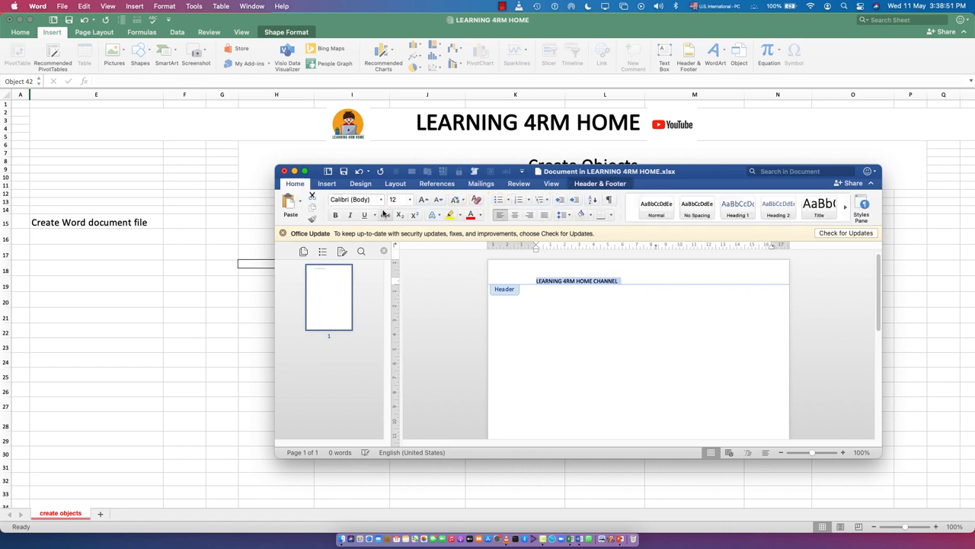
left_click(338, 215)
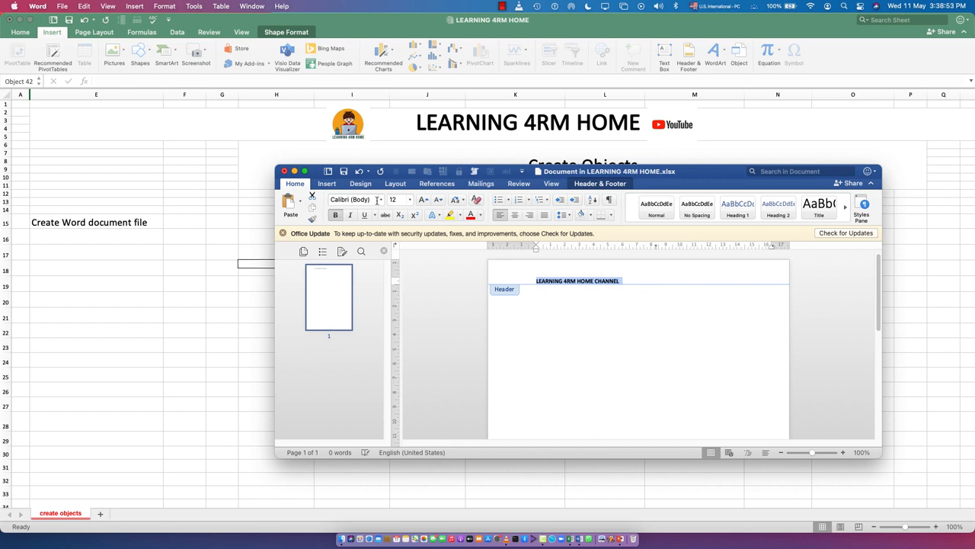
Step: Try to set the header text's font to Algerian
left_click(353, 201)
type("AIGH")
type("Algerian")
key("Return")
left_click(367, 198)
key("Return")
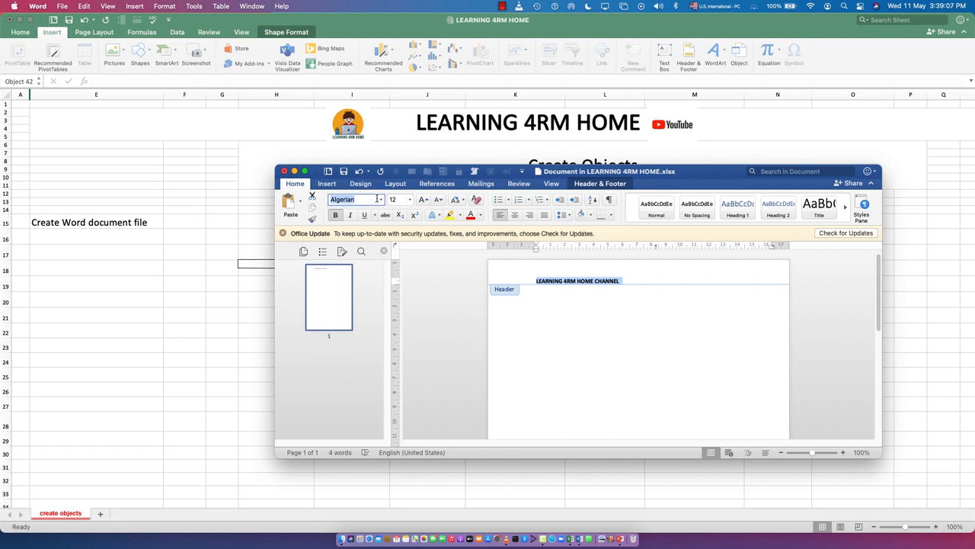
Step: Format the header line in American Typewriter with yellow highlighting and center alignment
left_click(383, 200)
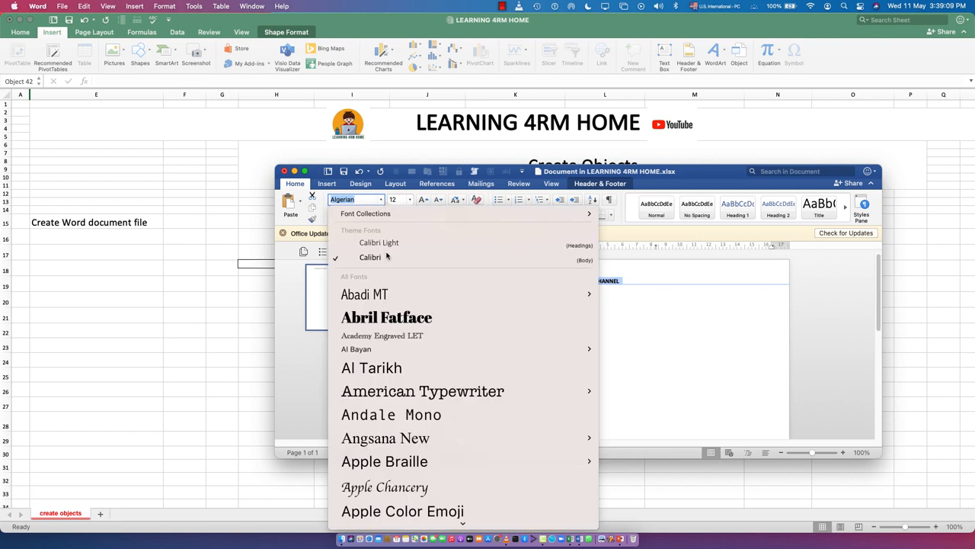
left_click(408, 390)
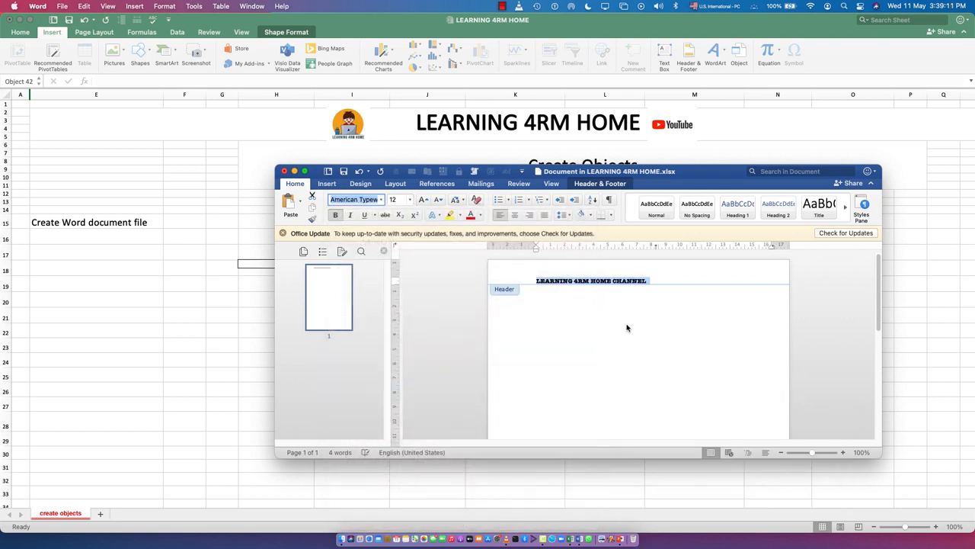
left_click(459, 216)
left_click(457, 250)
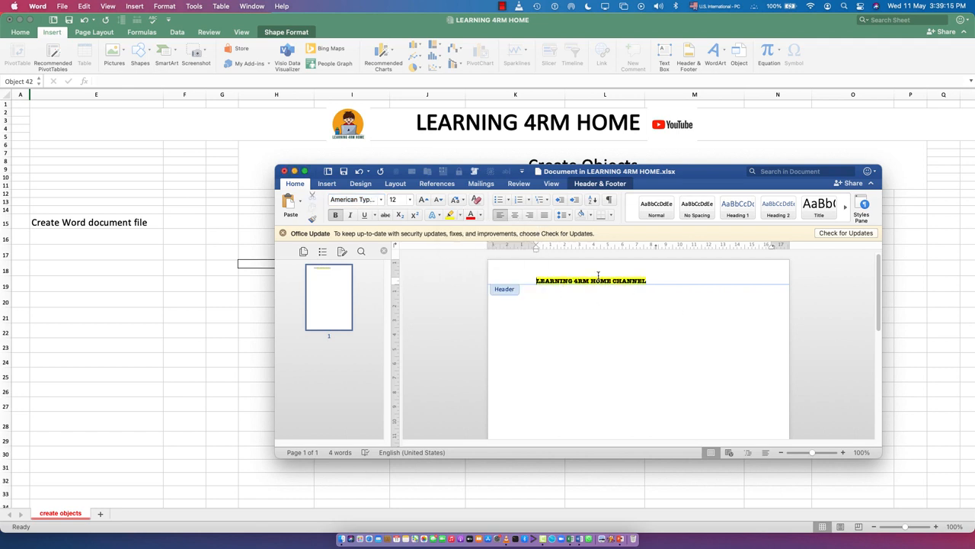
left_click(518, 216)
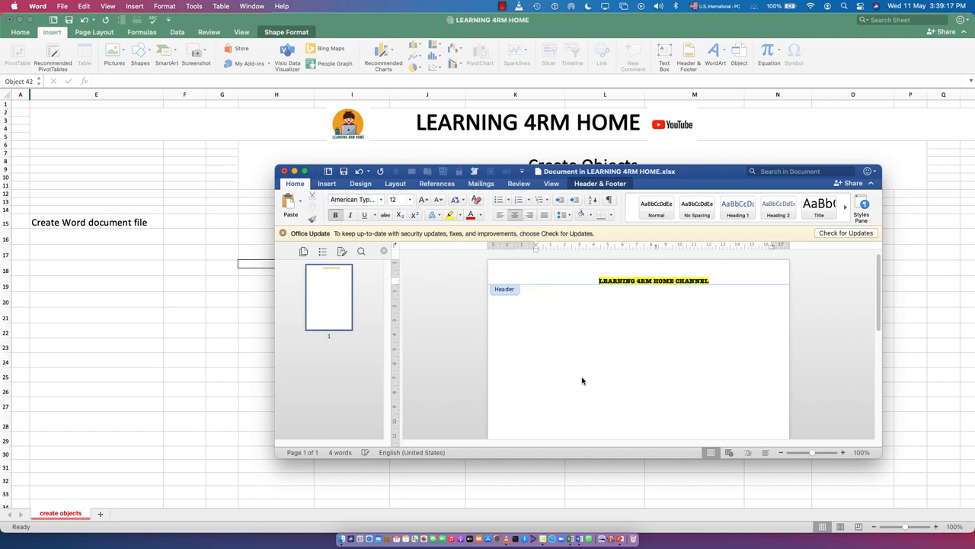
Step: Fill the document body with sample text using =rand(5,10), and close the document to return to the worksheet
double_click(560, 320)
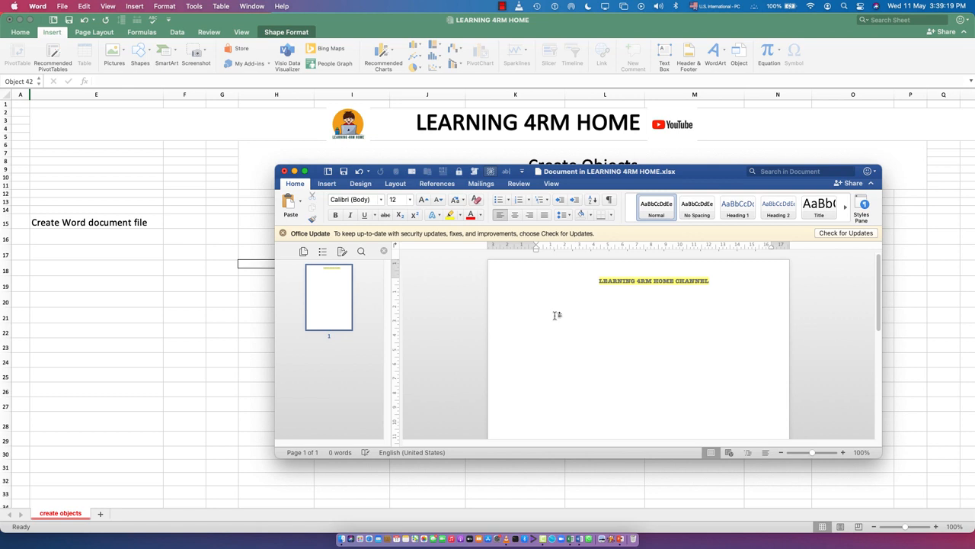
type("=rand(5, 10)")
key("Return")
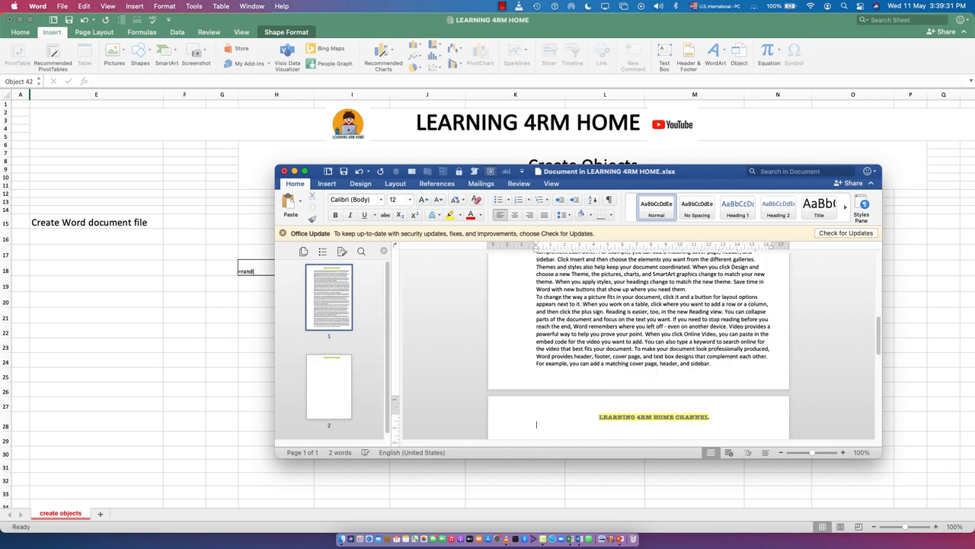
scroll(558, 319, "up", 3)
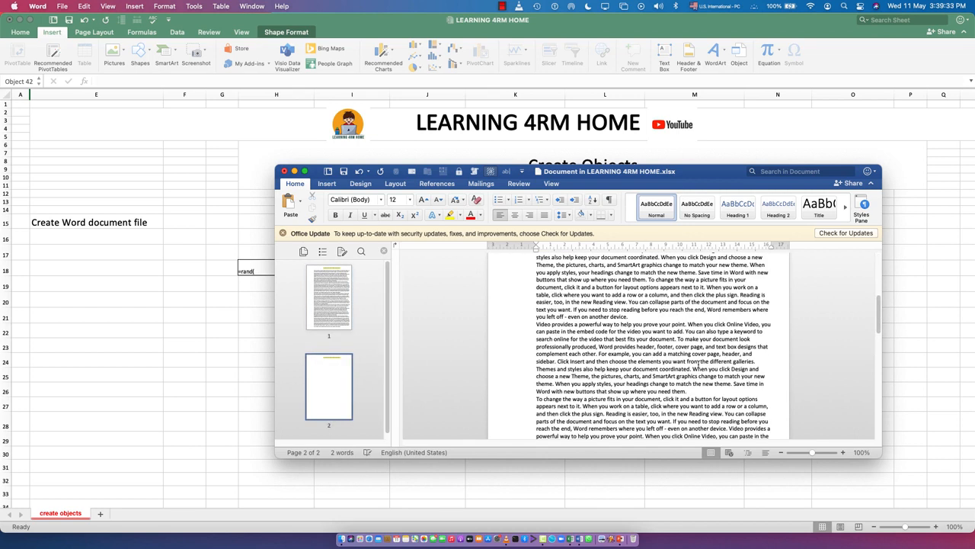
scroll(531, 327, "up", 5)
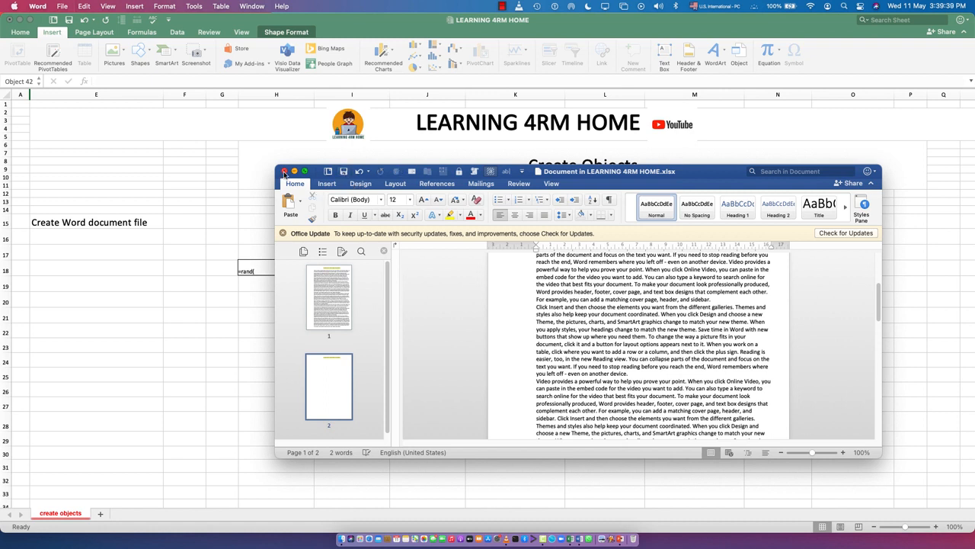
left_click(284, 172)
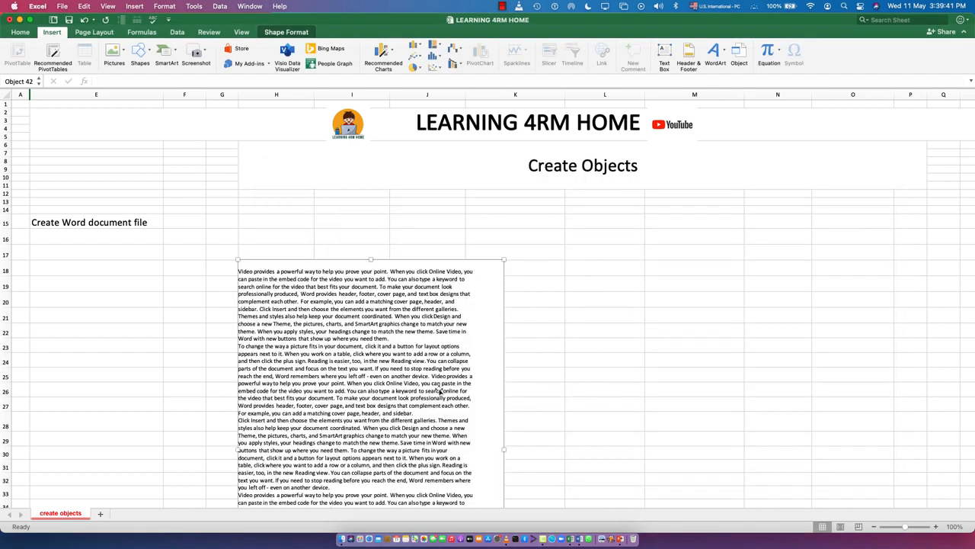
Step: Stretch the embedded Word object horizontally to about 16.1 in wide
scroll(546, 347, "down", 3)
scroll(545, 346, "down", 3)
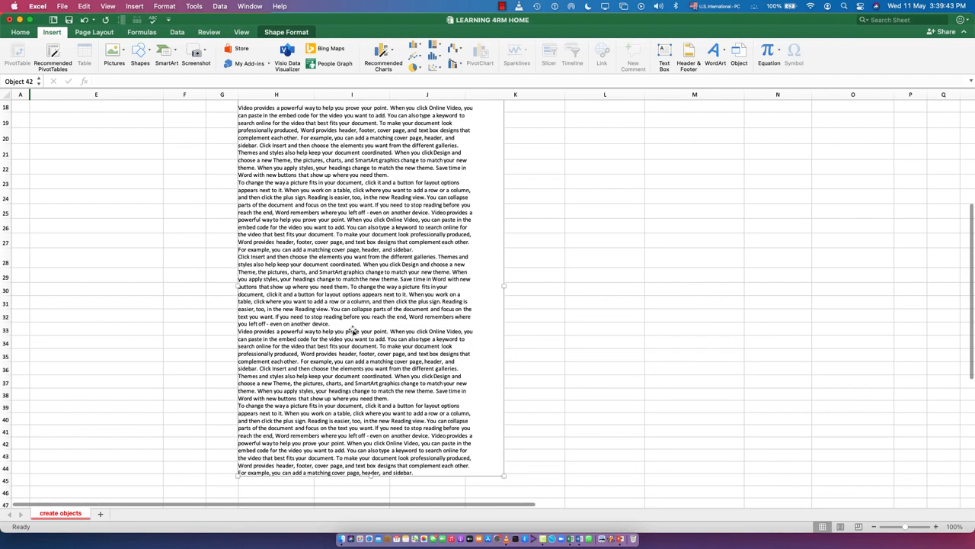
scroll(264, 238, "up", 3)
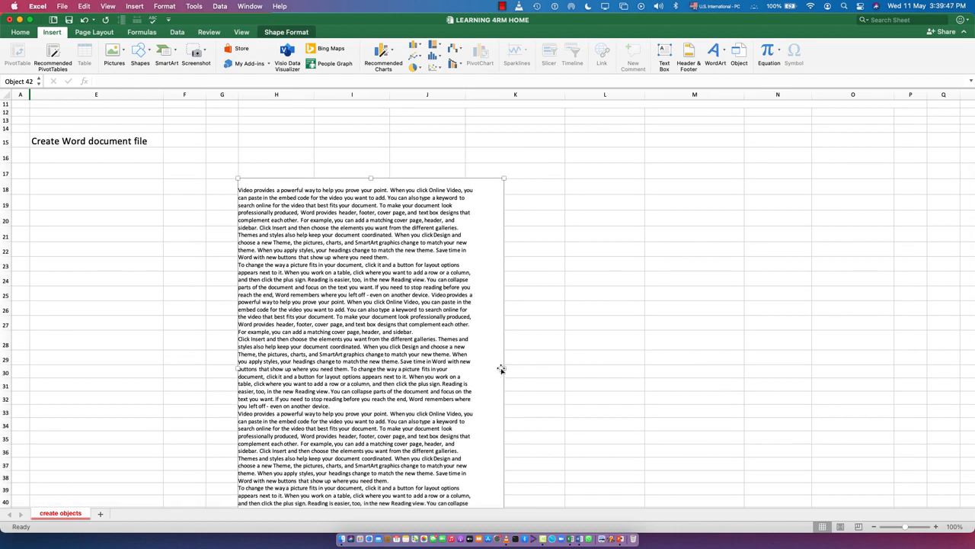
left_click_drag(506, 368, 826, 339)
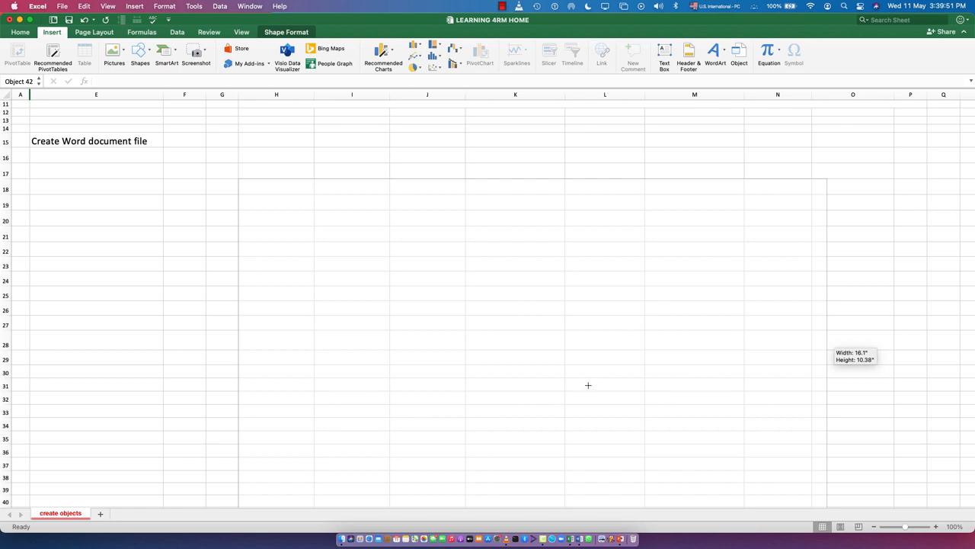
Step: Shrink the embedded Word object proportionally until it spans about columns H to K and rows 18 to 30, and deselect it
scroll(594, 376, "down", 3)
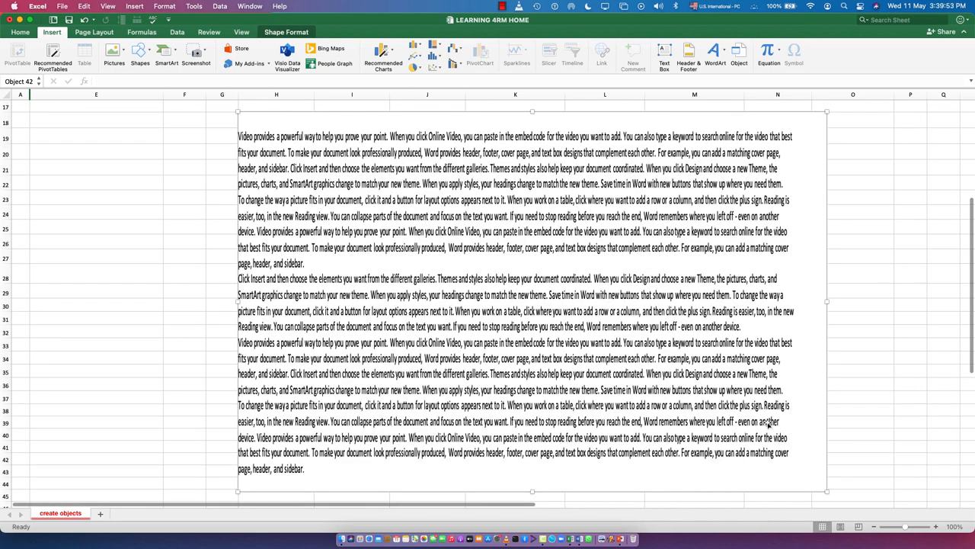
left_click_drag(827, 494, 633, 232)
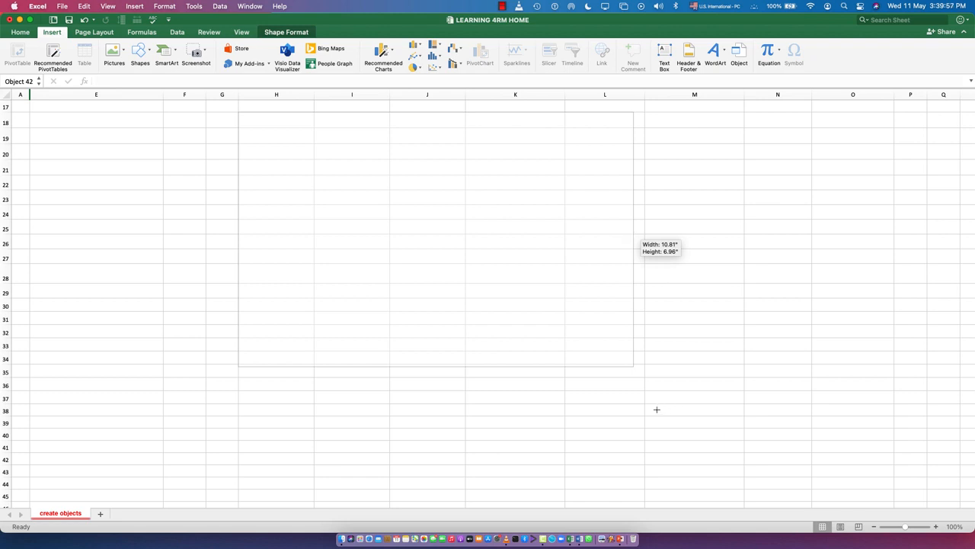
left_click(671, 292)
scroll(452, 294, "up", 1)
scroll(451, 294, "up", 5)
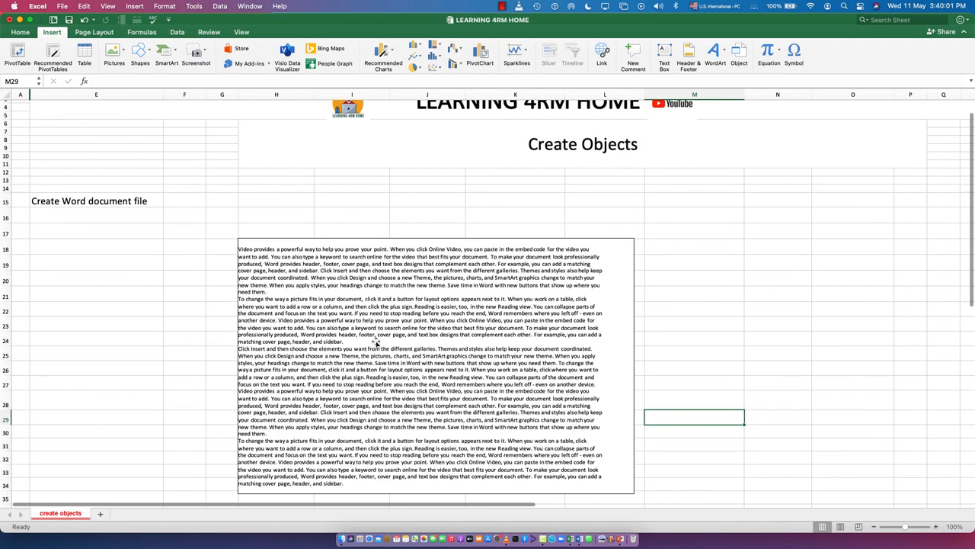
left_click(602, 480)
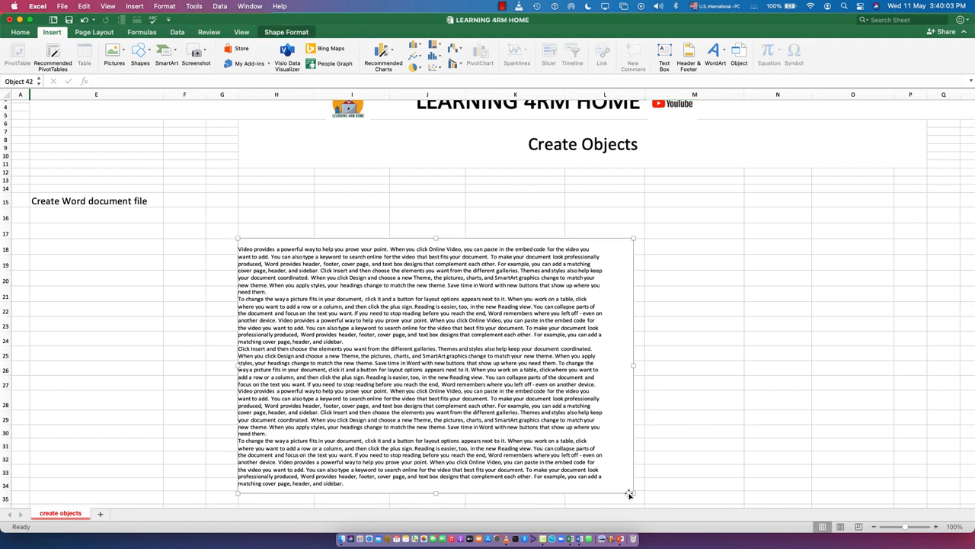
left_click_drag(630, 494, 506, 315)
left_click_drag(470, 373, 468, 371)
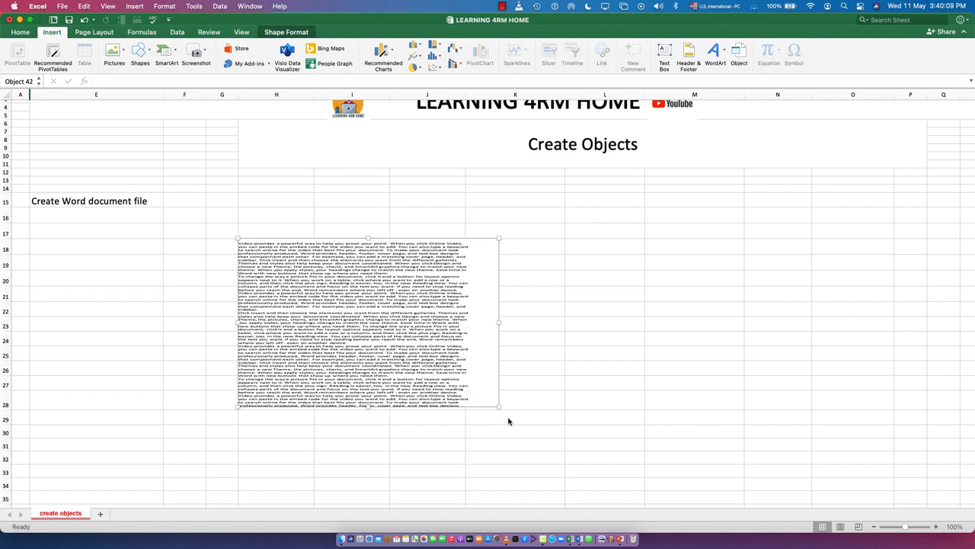
left_click_drag(498, 407, 555, 442)
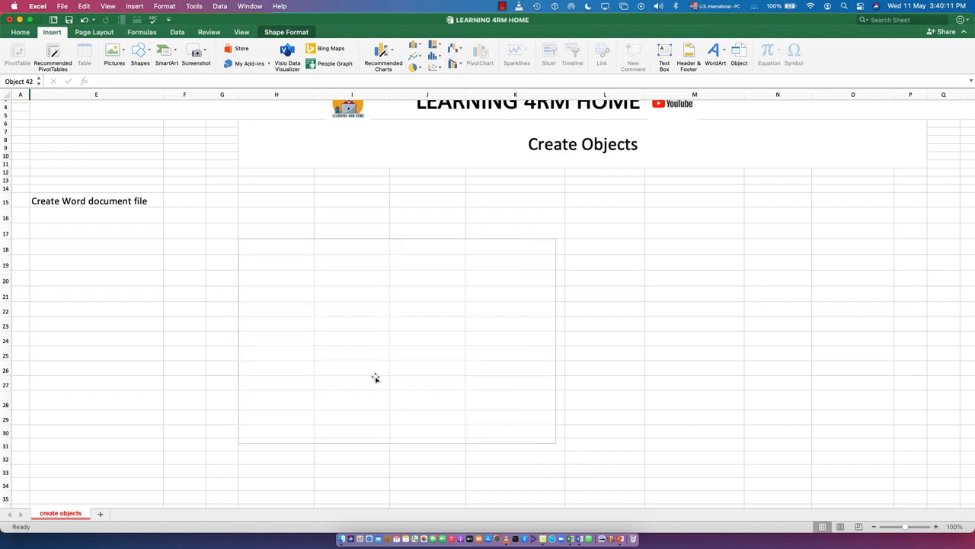
scroll(353, 323, "up", 1)
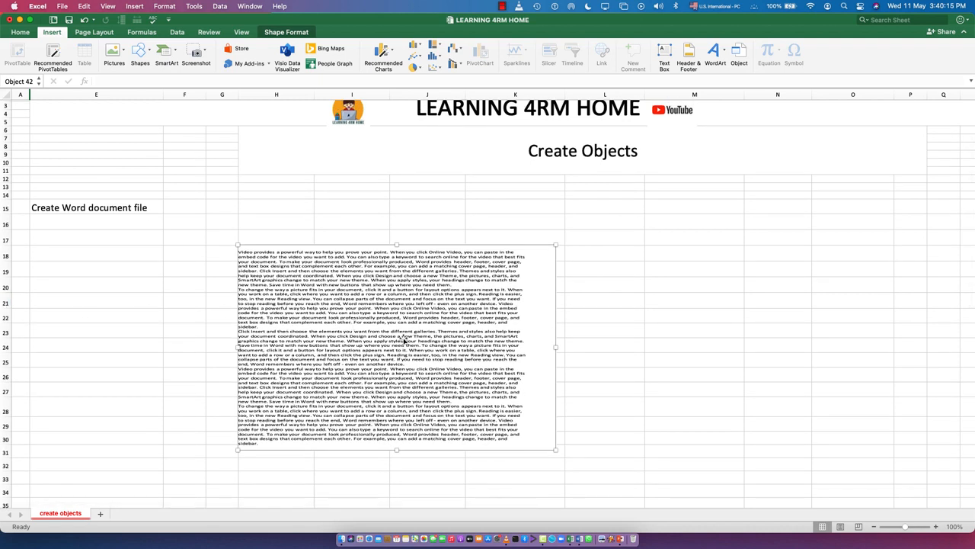
left_click(687, 340)
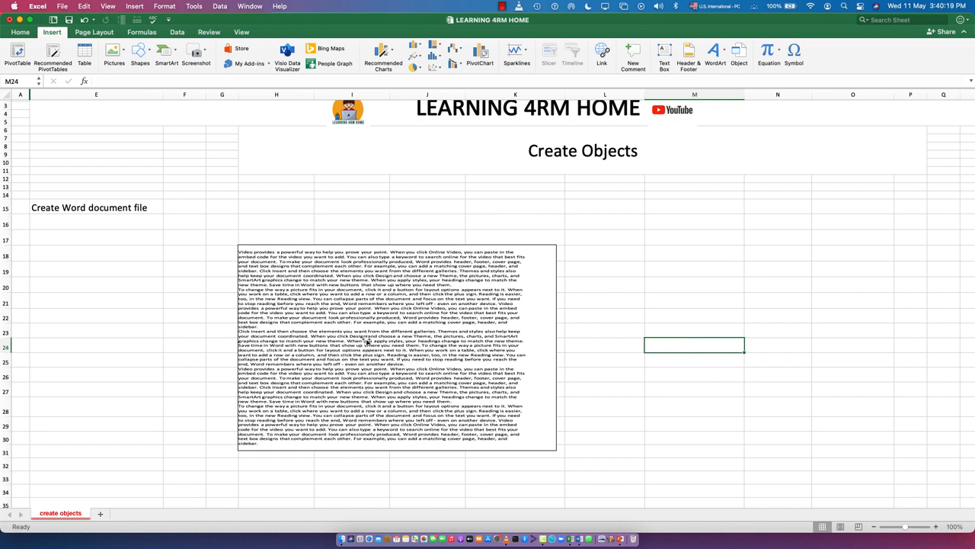
Step: Open the embedded Word document directly from the sheet, close it, and reopen it with the Document Object Edit command
double_click(368, 342)
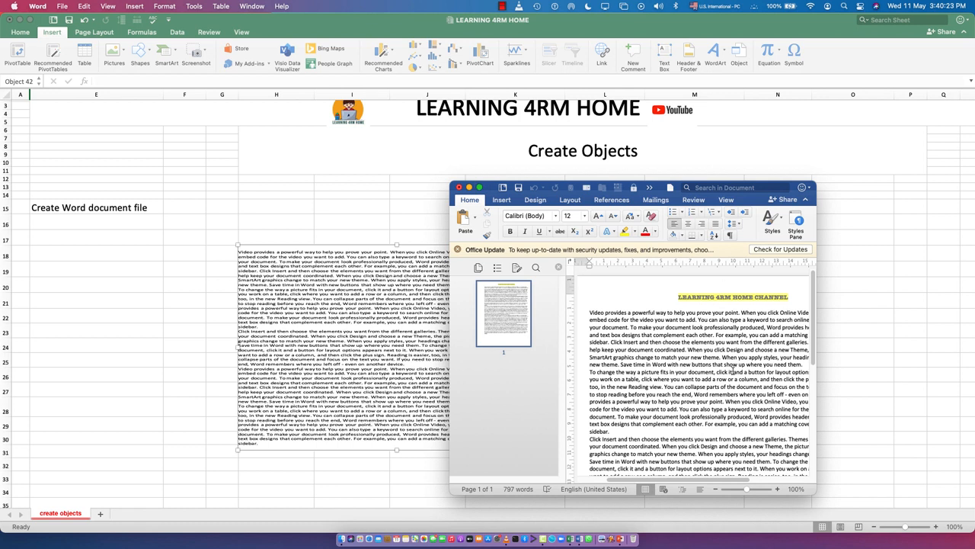
left_click(459, 187)
right_click(421, 333)
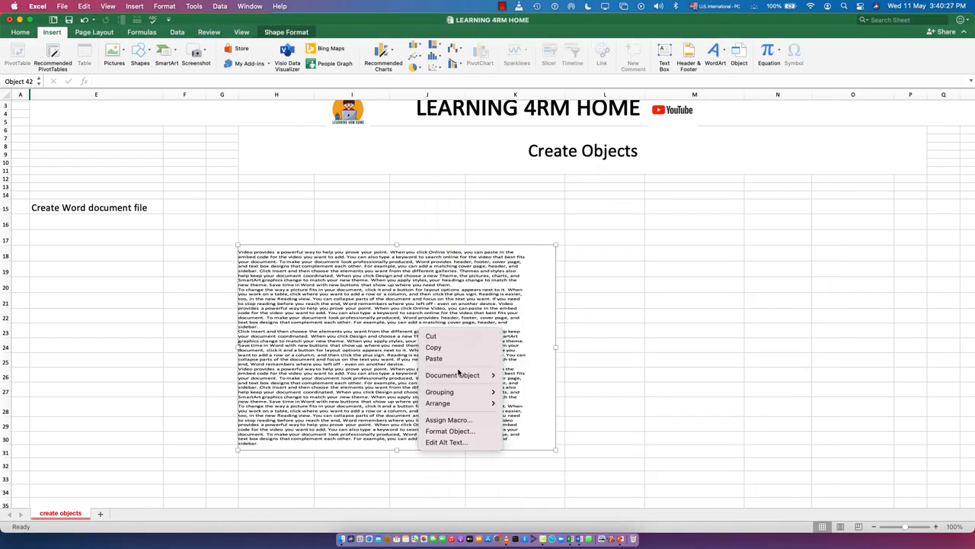
mouse_move(460, 377)
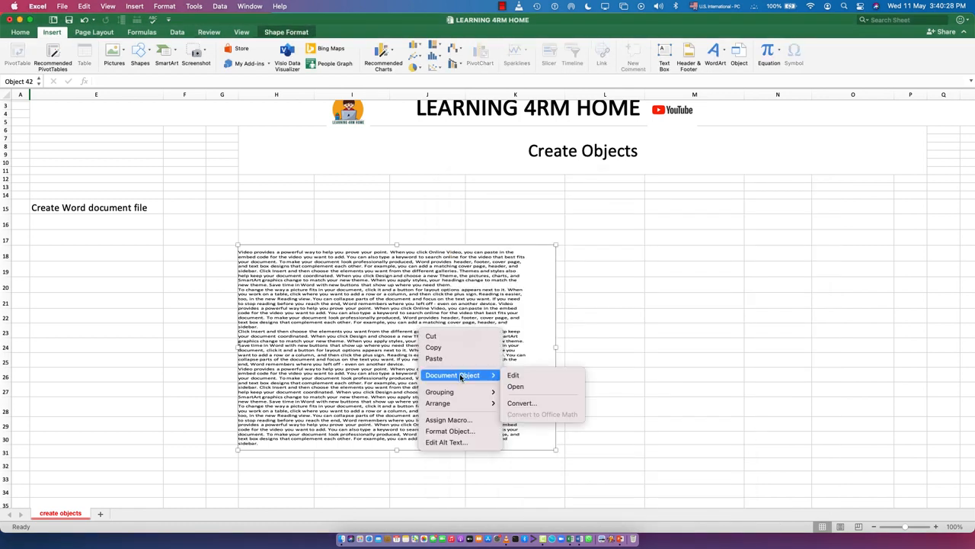
left_click(518, 378)
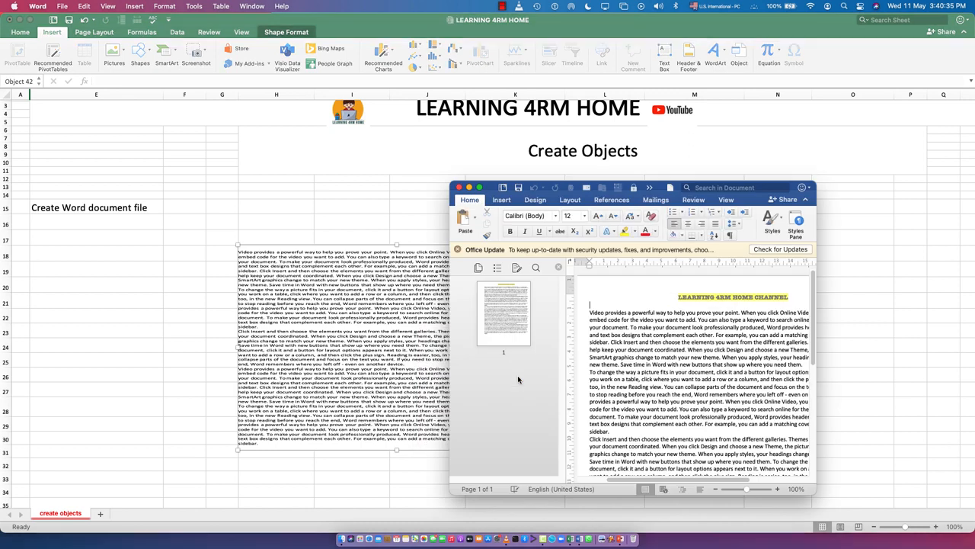
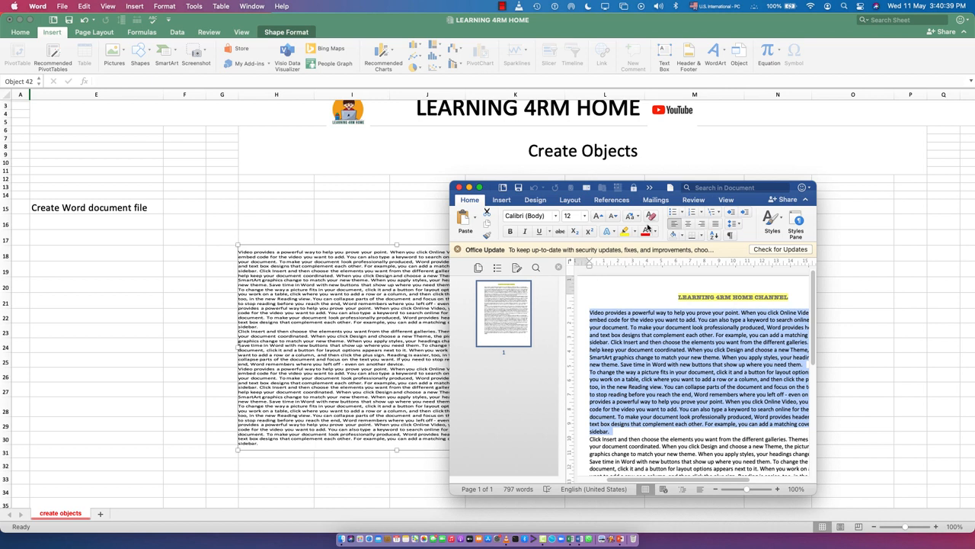
Step: Highlight the selected opening body paragraphs in dark green and close the document to update the embedded object
left_click(637, 232)
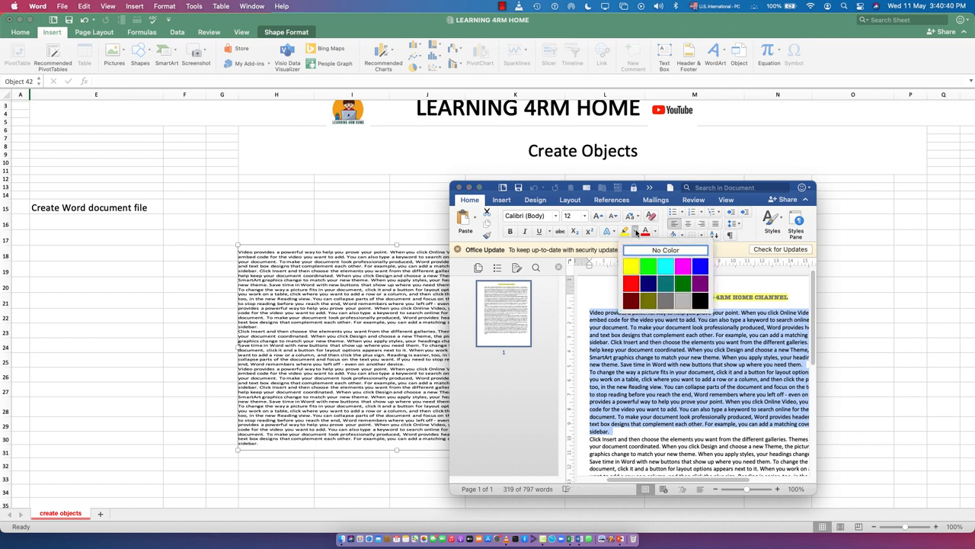
left_click(683, 283)
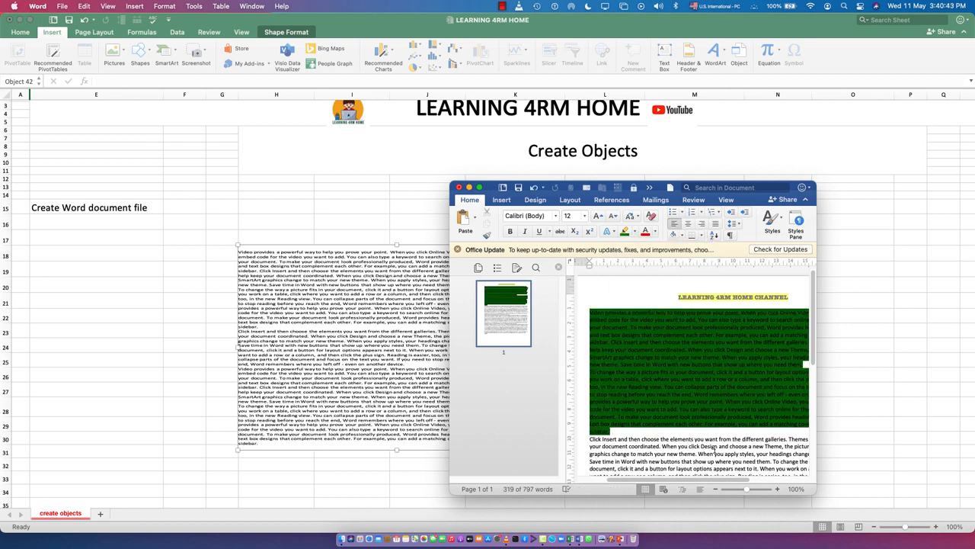
left_click(460, 187)
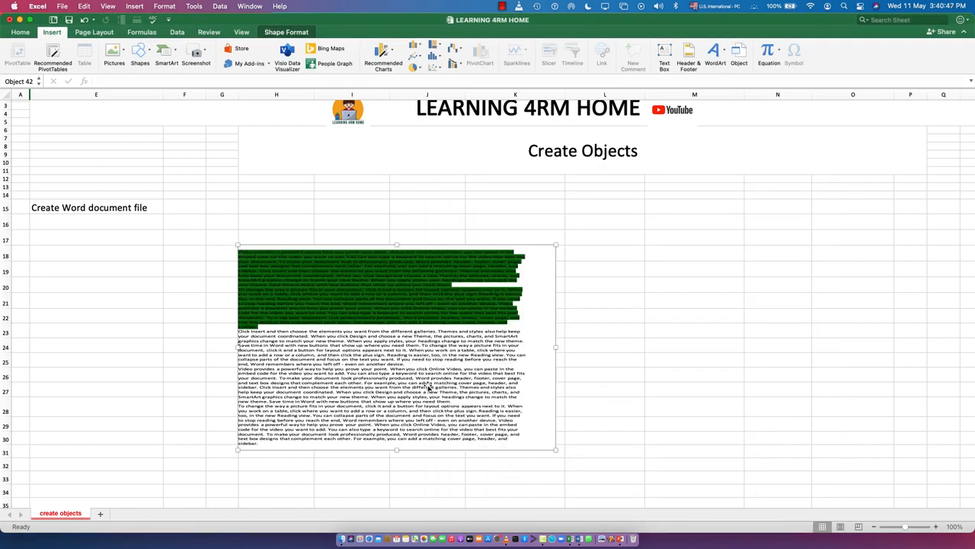
Step: Reopen the embedded document and apply a gold text effect to the lower passage from "then choose the elements" to "Word remembers"
scroll(457, 381, "up", 1)
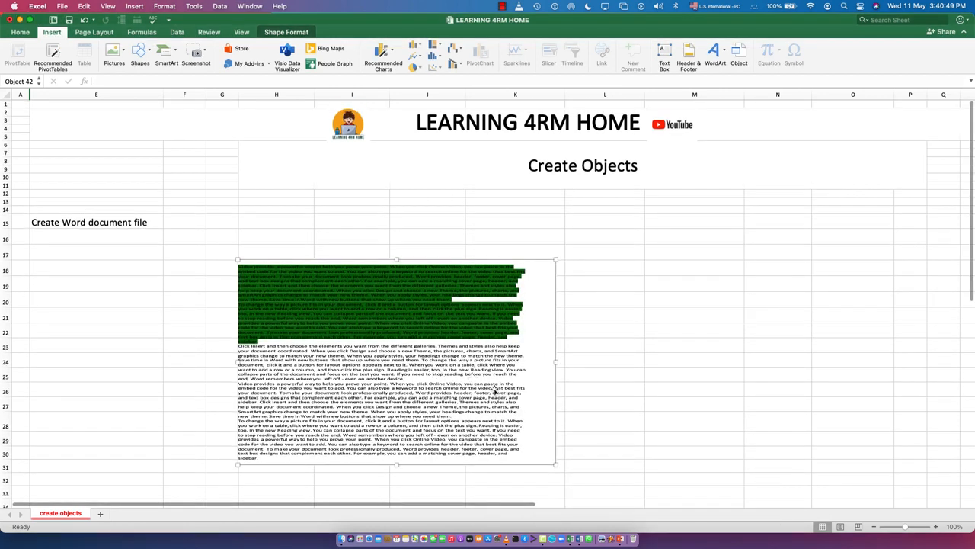
double_click(385, 386)
scroll(676, 389, "down", 5)
scroll(674, 392, "down", 2)
left_click_drag(652, 393, 728, 446)
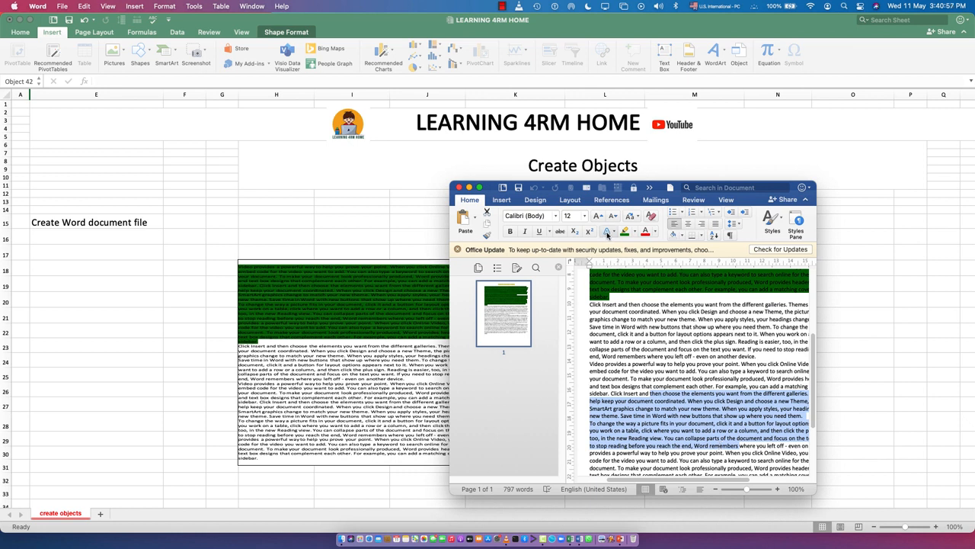
left_click(606, 232)
left_click(678, 283)
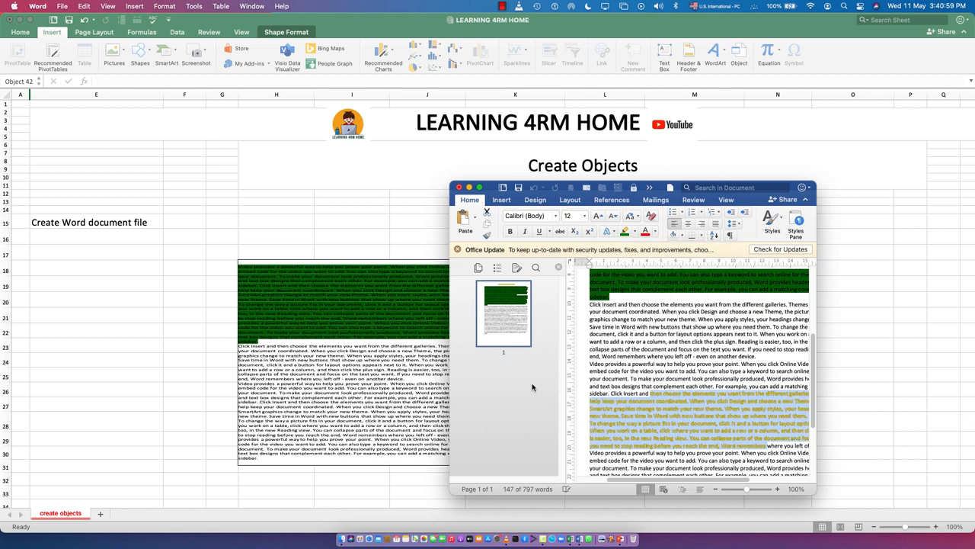